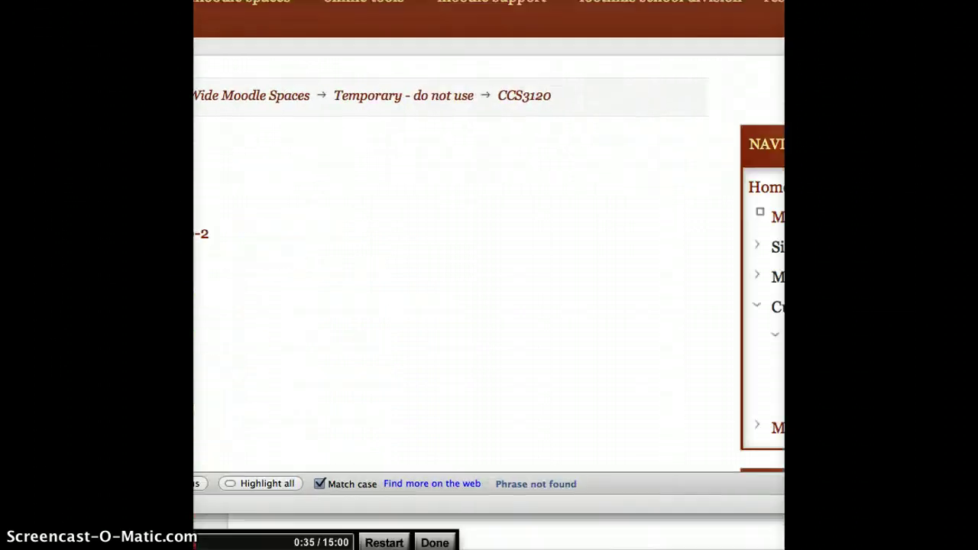
Step: Open the CCS3120 Groups page from Users in Course administration; no groups exist yet
scroll(463, 394, down, 10)
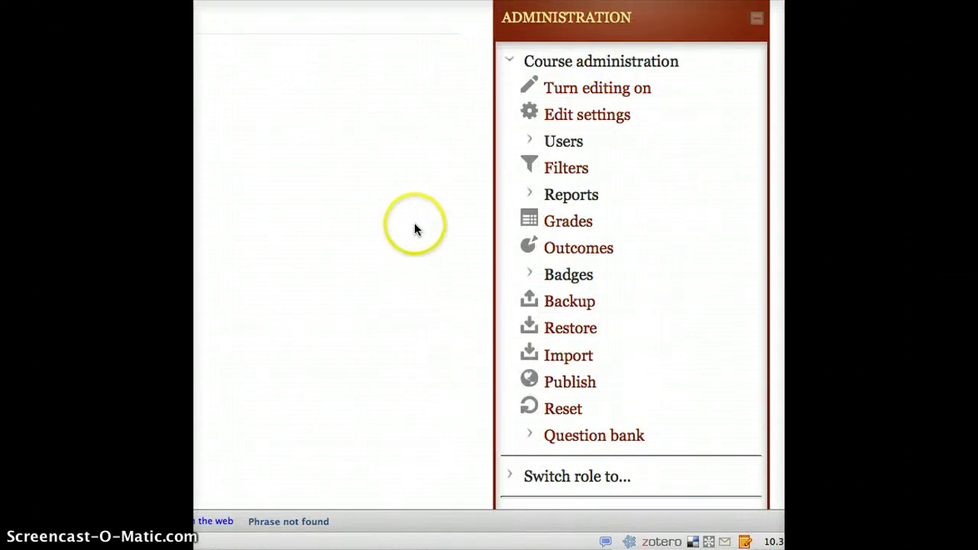
click(529, 142)
click(528, 142)
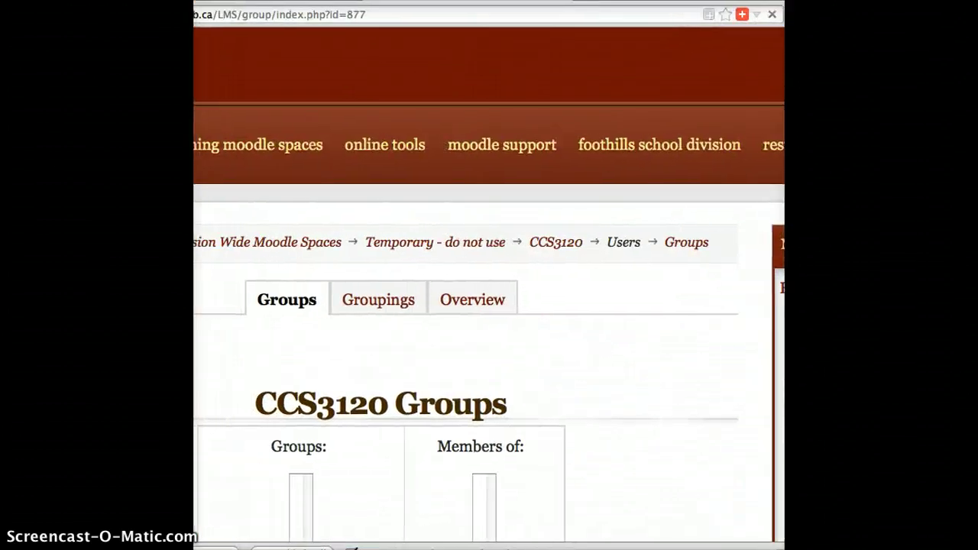
scroll(428, 480, down, 4)
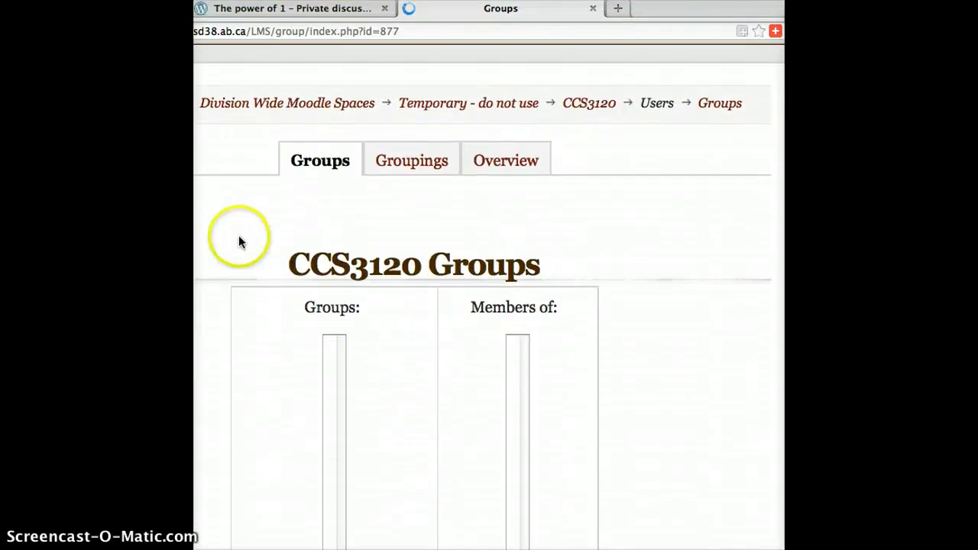
scroll(514, 331, down, 5)
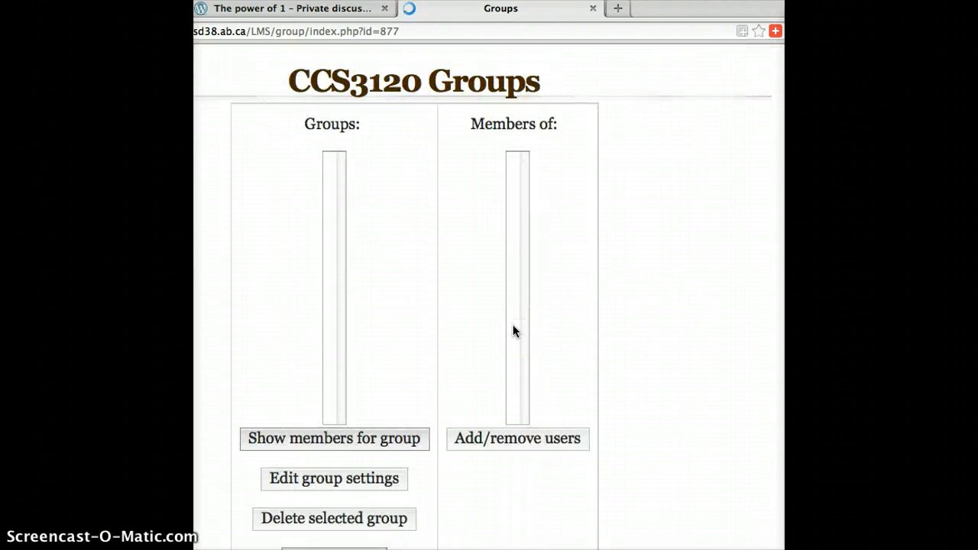
scroll(514, 331, down, 2)
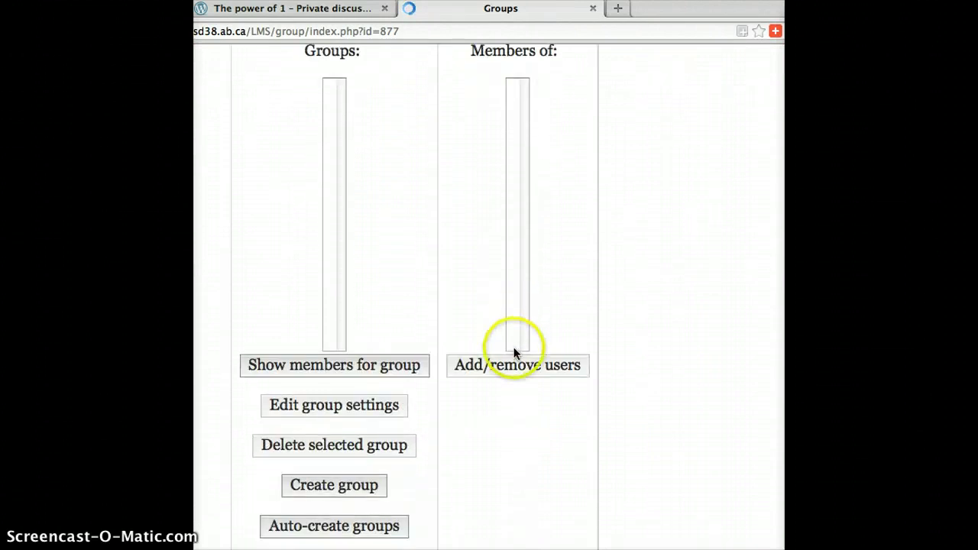
scroll(492, 449, down, 3)
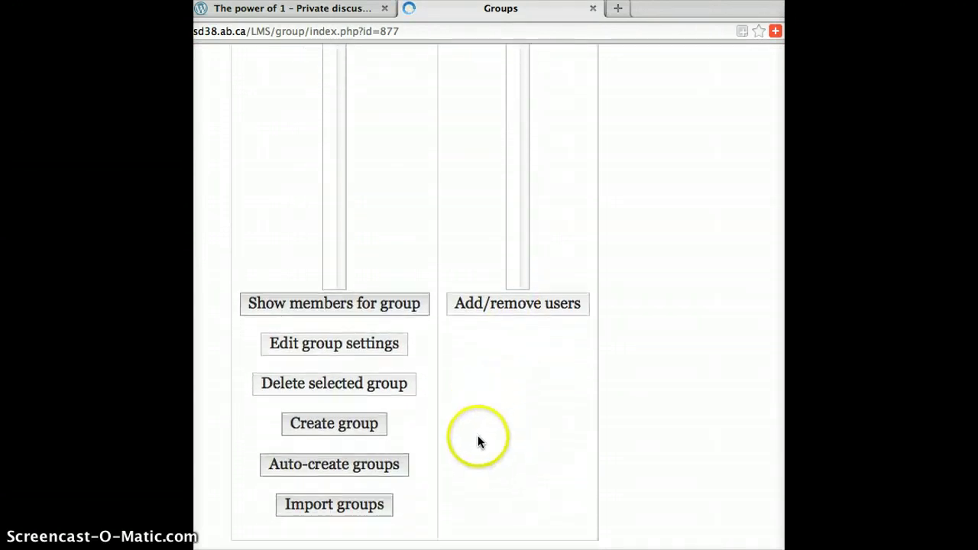
Step: Start auto-creating groups with Specify set to Members per group and a count of 1
click(340, 466)
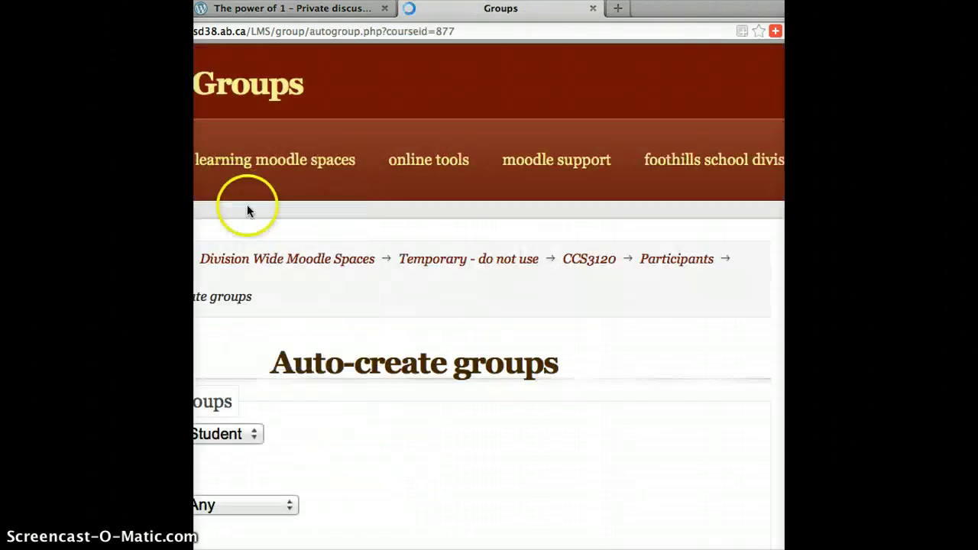
scroll(377, 447, down, 3)
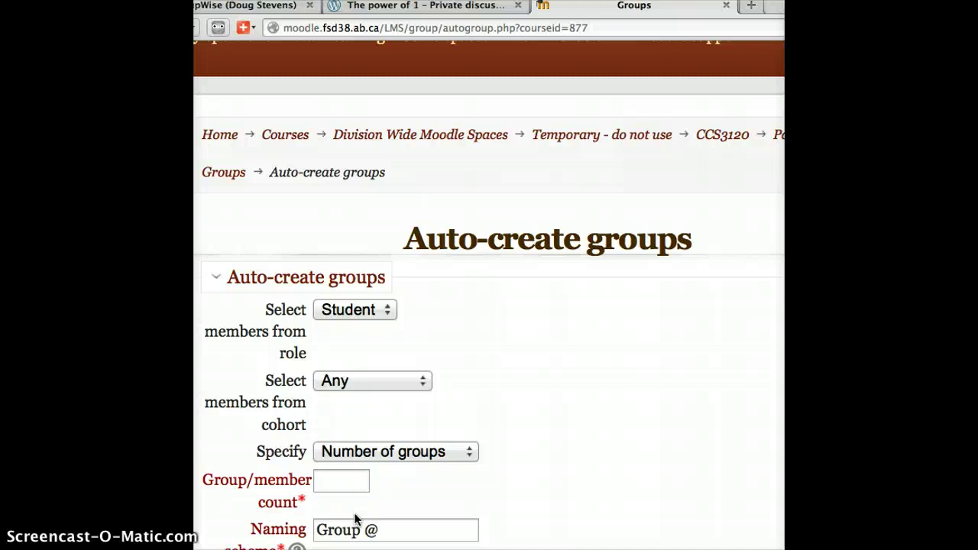
click(408, 454)
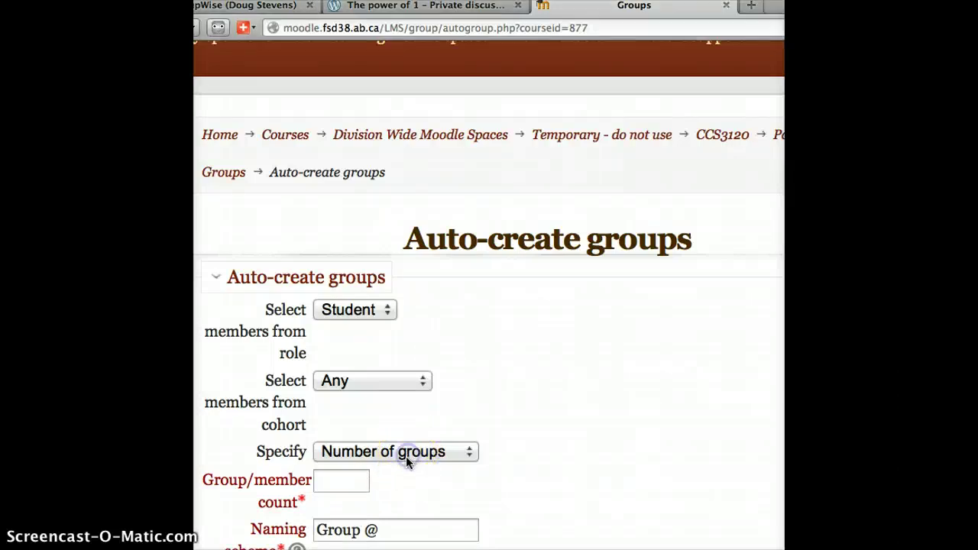
click(402, 493)
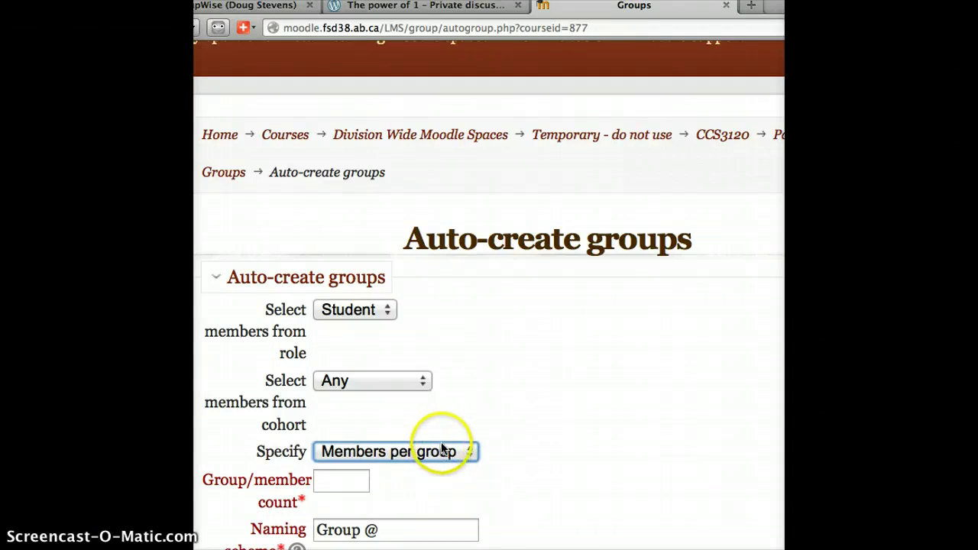
click(342, 480)
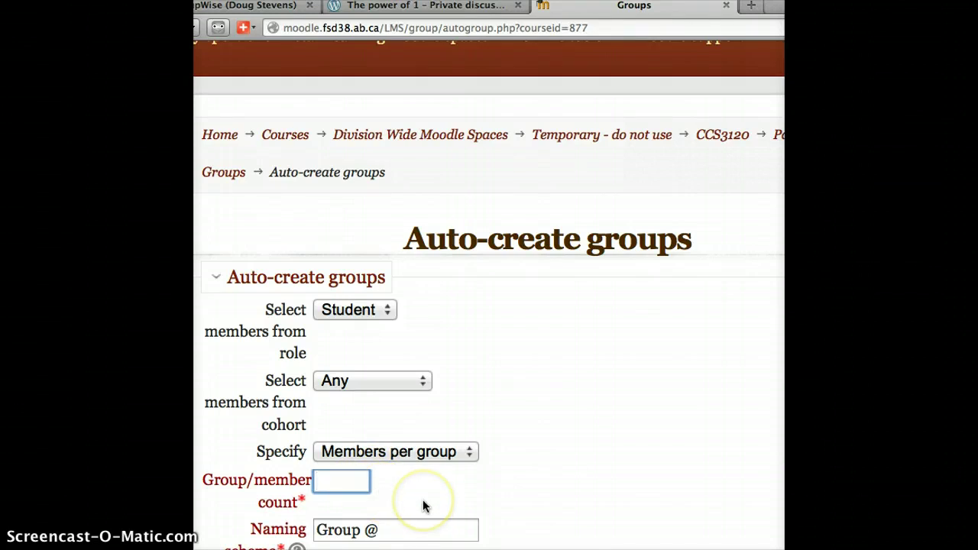
text(1)
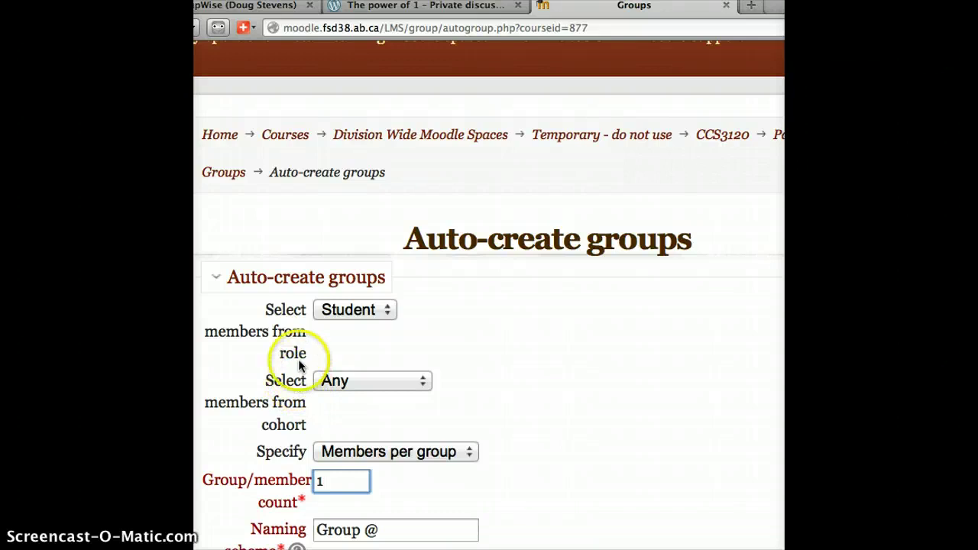
Step: Set the naming scheme to 'Person @' and create them in a new grouping named 'Individuals'
scroll(352, 366, down, 5)
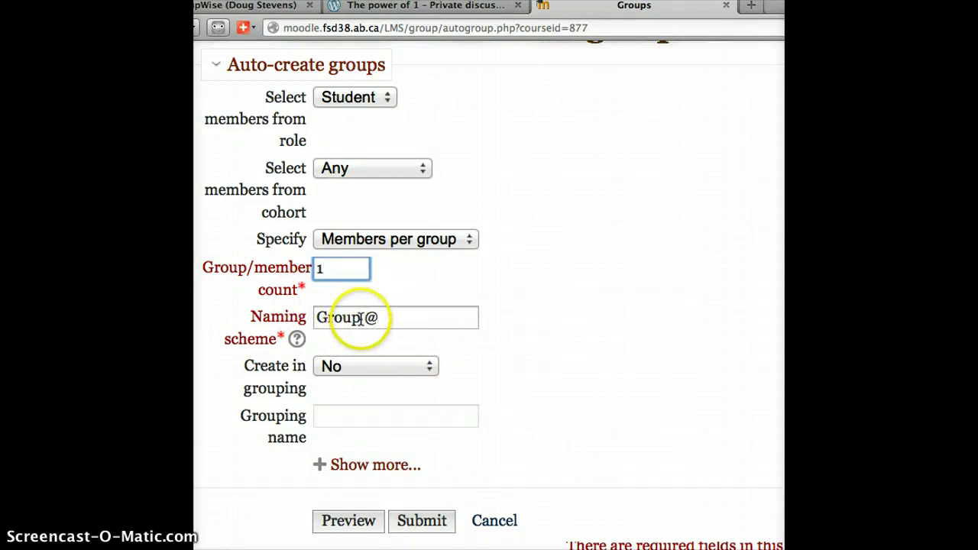
drag(359, 317, 300, 296)
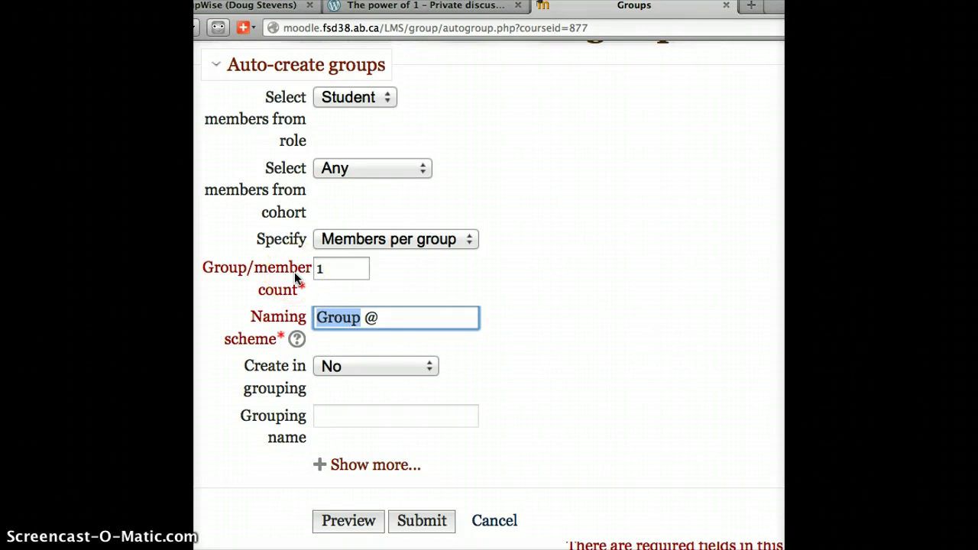
text(Person)
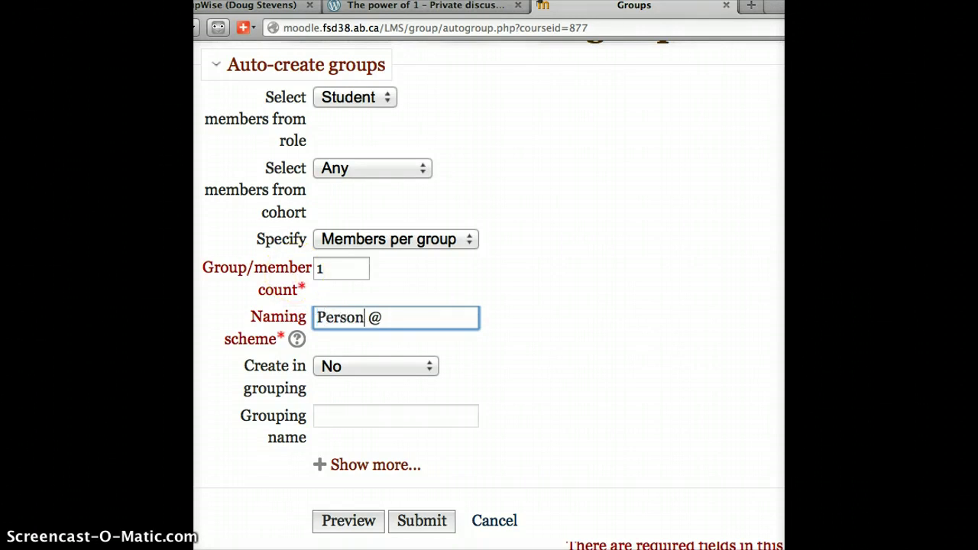
click(402, 367)
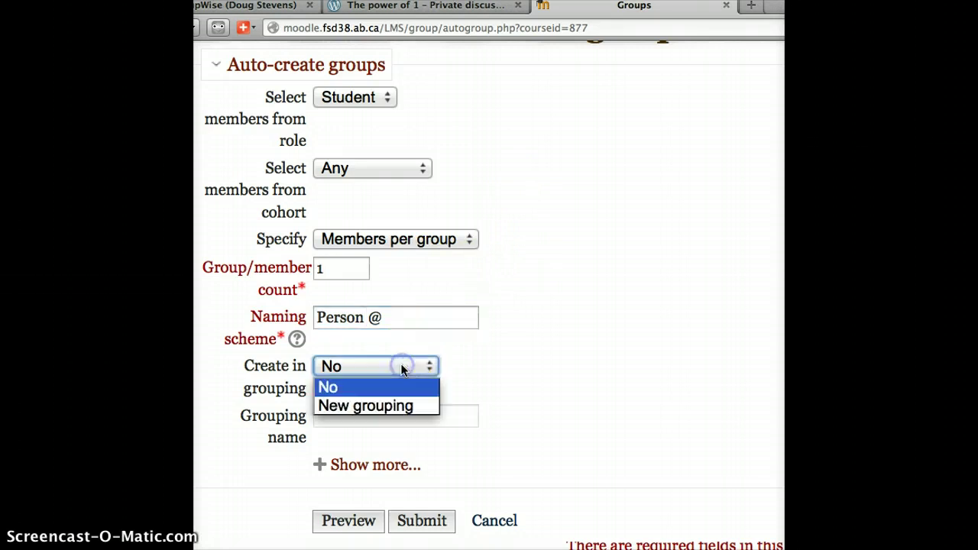
click(415, 403)
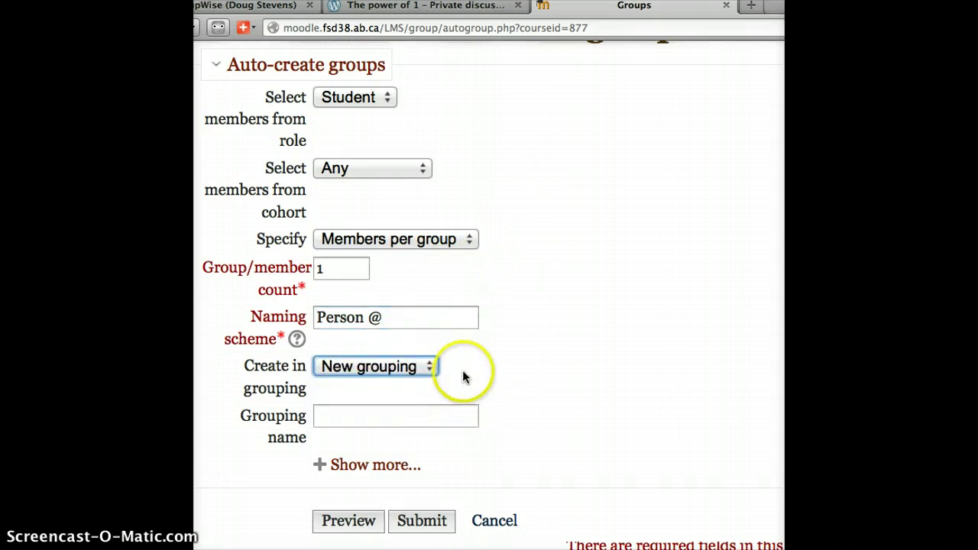
right_click(498, 414)
click(465, 468)
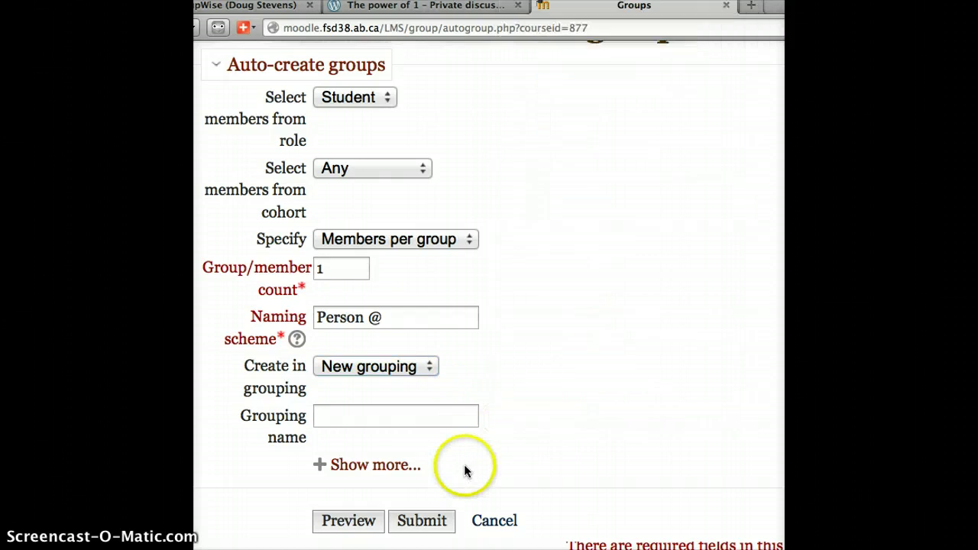
click(375, 412)
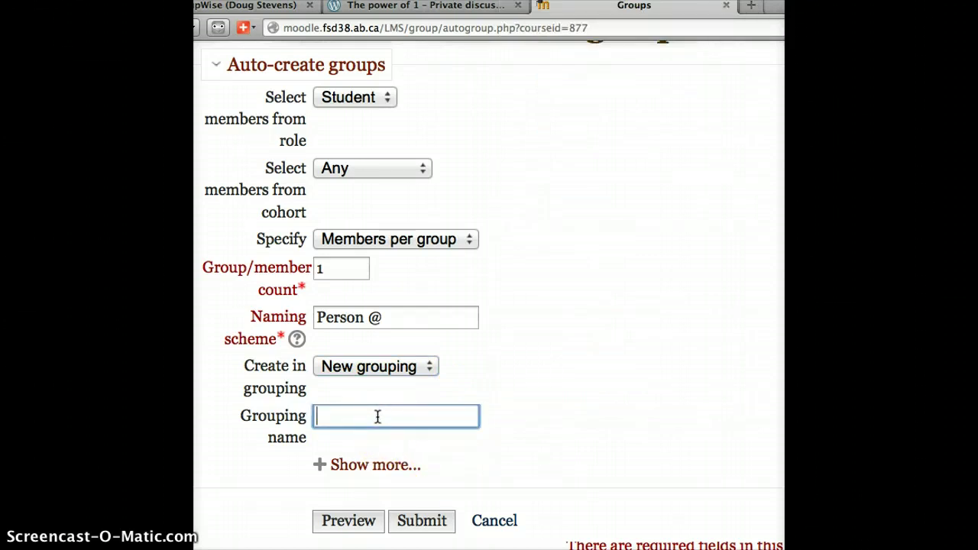
text(Individuals)
Step: Submit to create Person A, B and C, check Person A's member, then return to the course
click(447, 527)
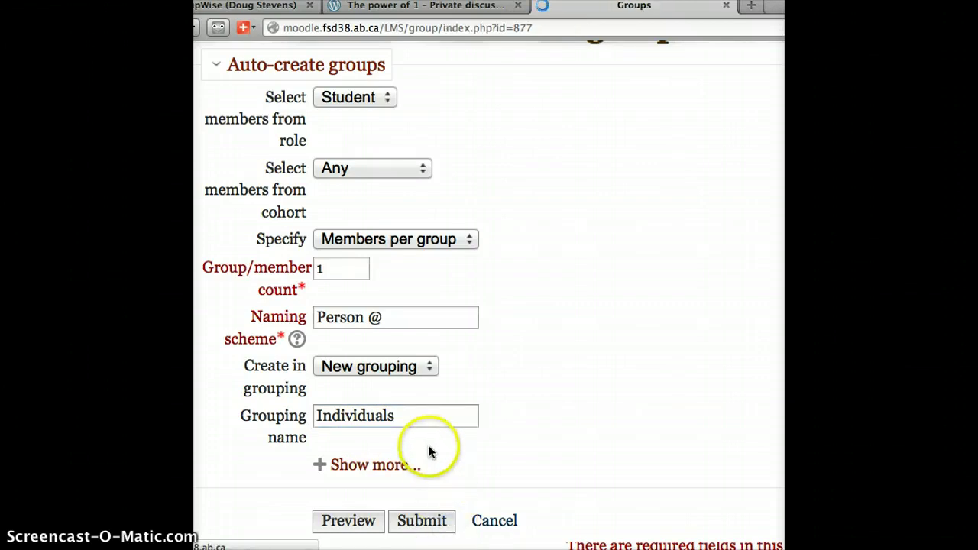
scroll(356, 372, down, 2)
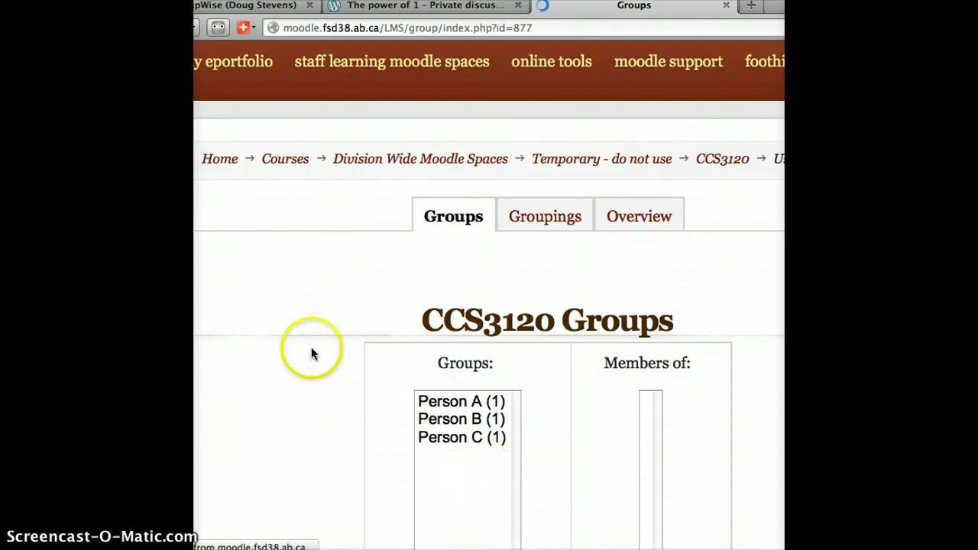
scroll(313, 376, down, 2)
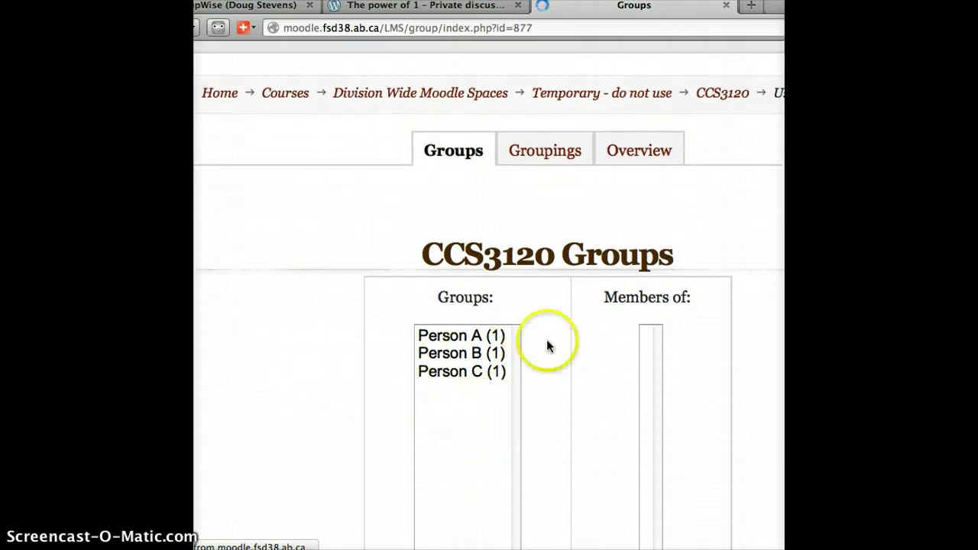
click(466, 338)
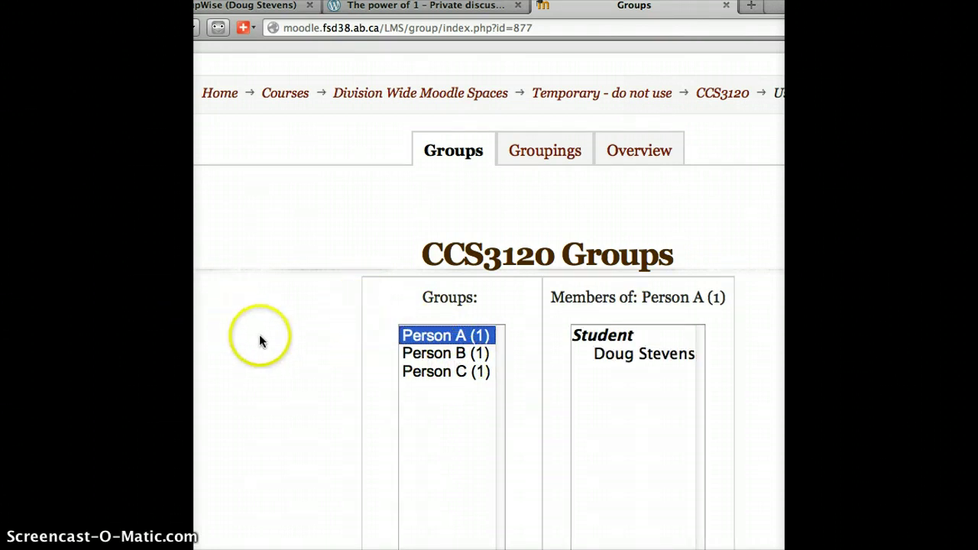
scroll(265, 340, down, 5)
scroll(266, 341, up, 3)
scroll(269, 351, up, 5)
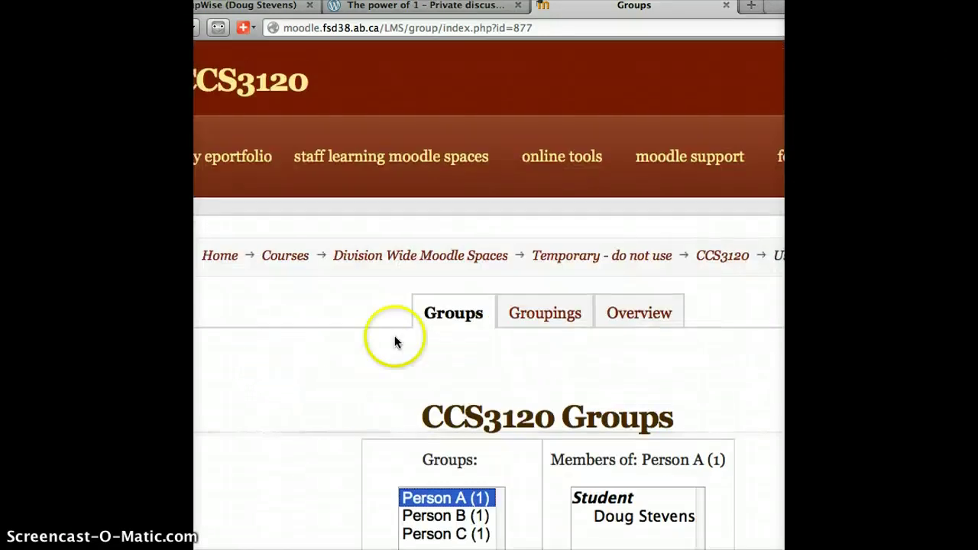
click(733, 252)
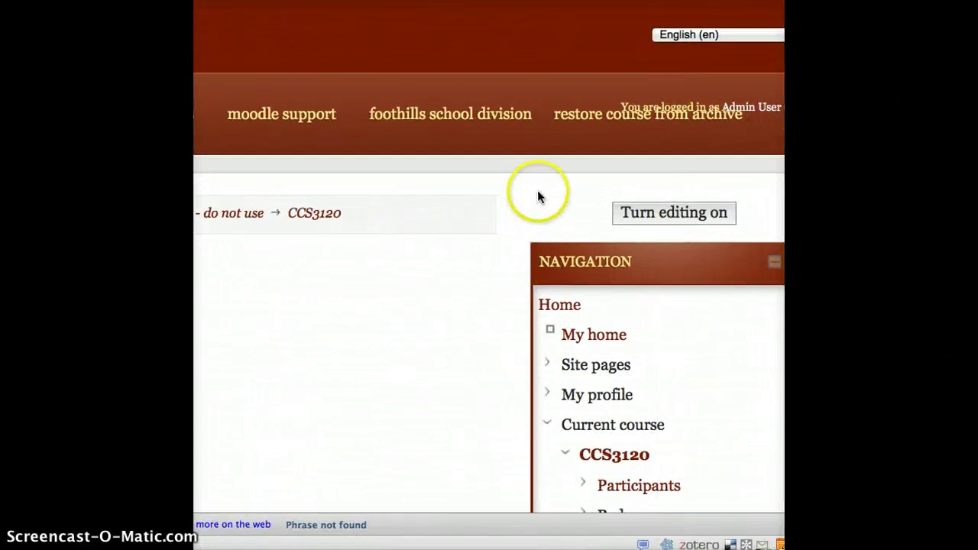
Step: Turn editing on and add a Forum activity to the CCS3120 course
click(649, 216)
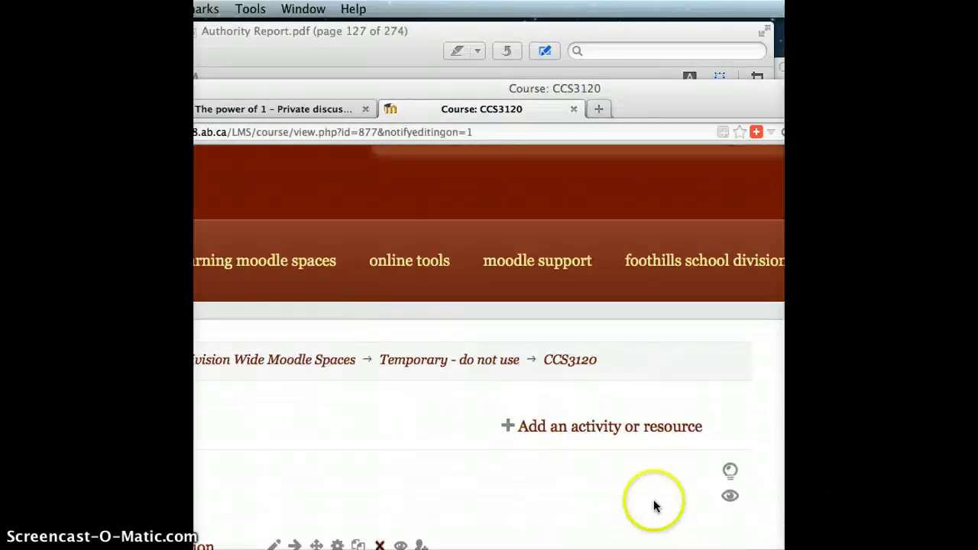
click(619, 426)
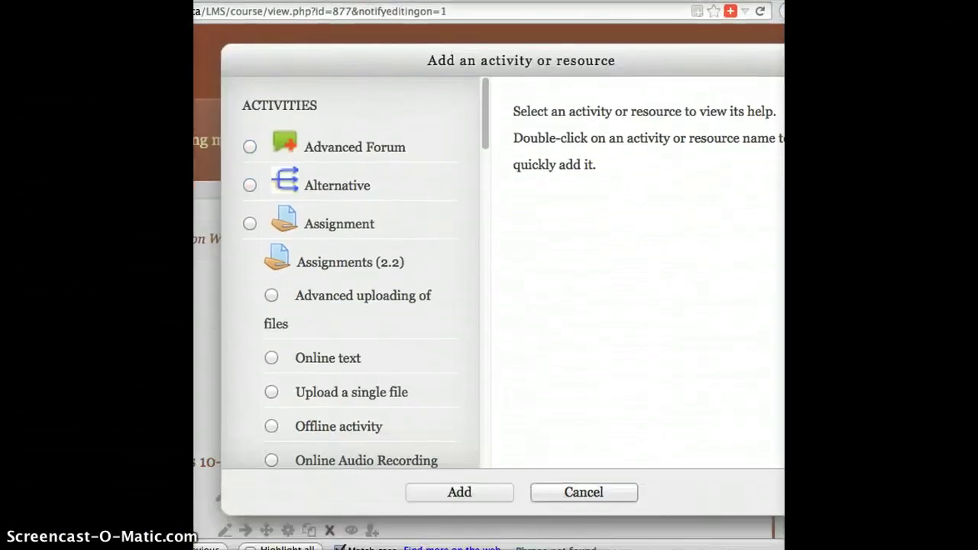
scroll(298, 388, down, 5)
scroll(299, 363, down, 10)
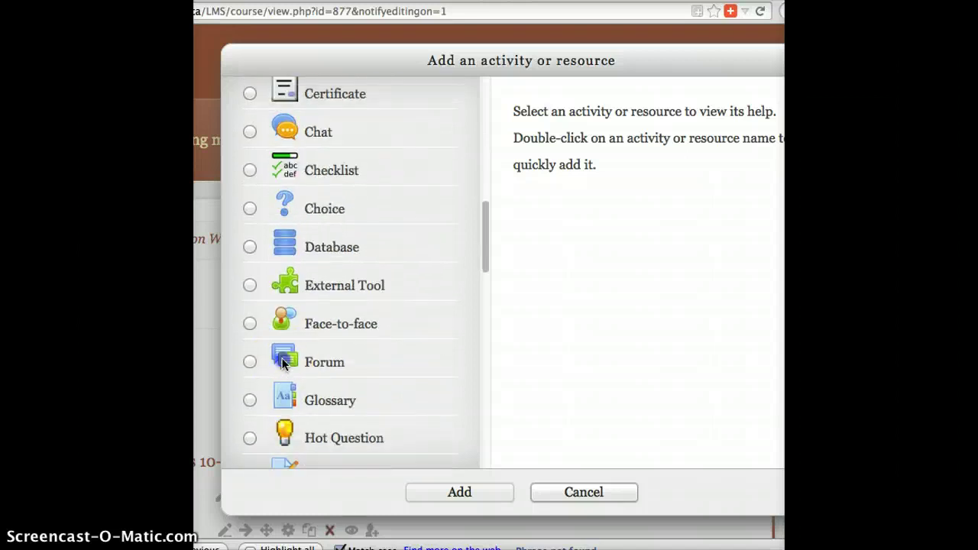
click(249, 366)
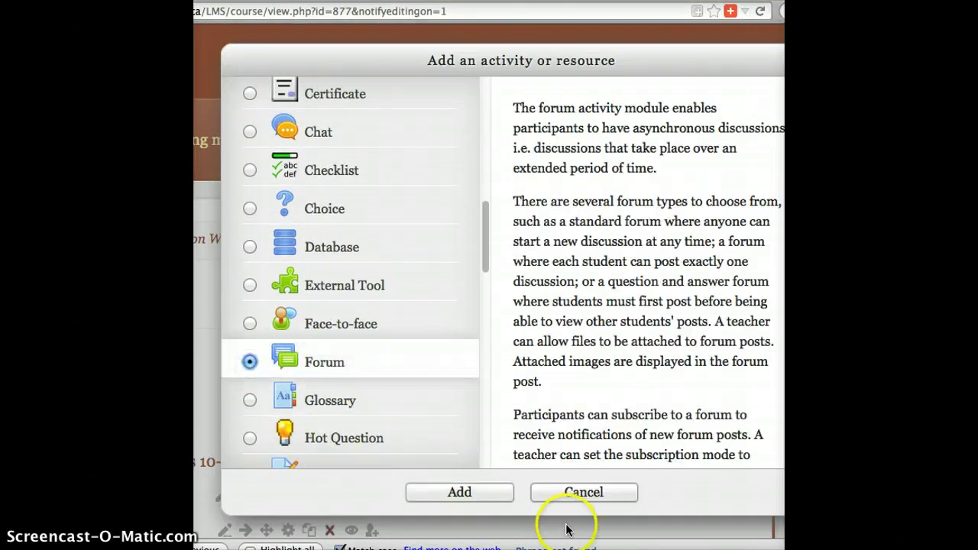
click(474, 492)
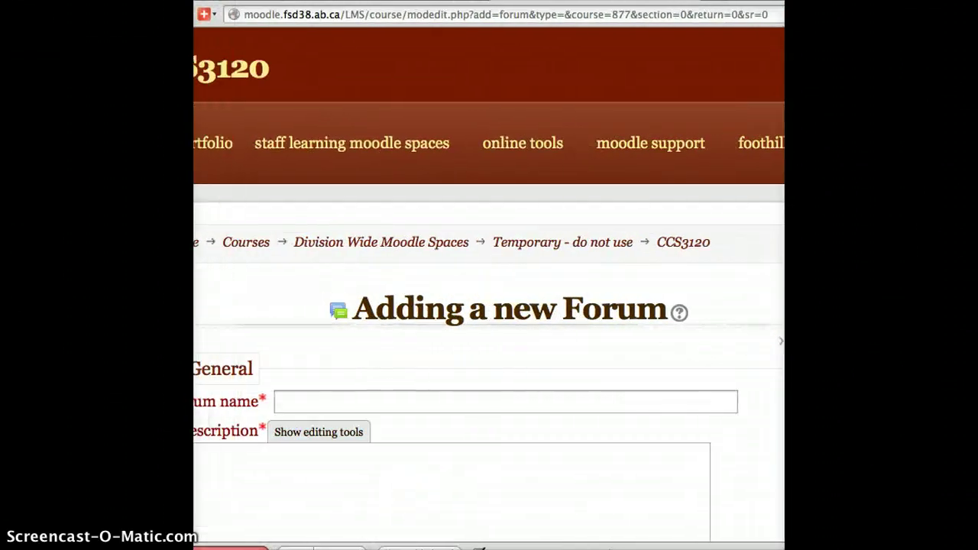
Step: Enter forum name 'My Journal' and description 'This is between you and me.'
click(314, 403)
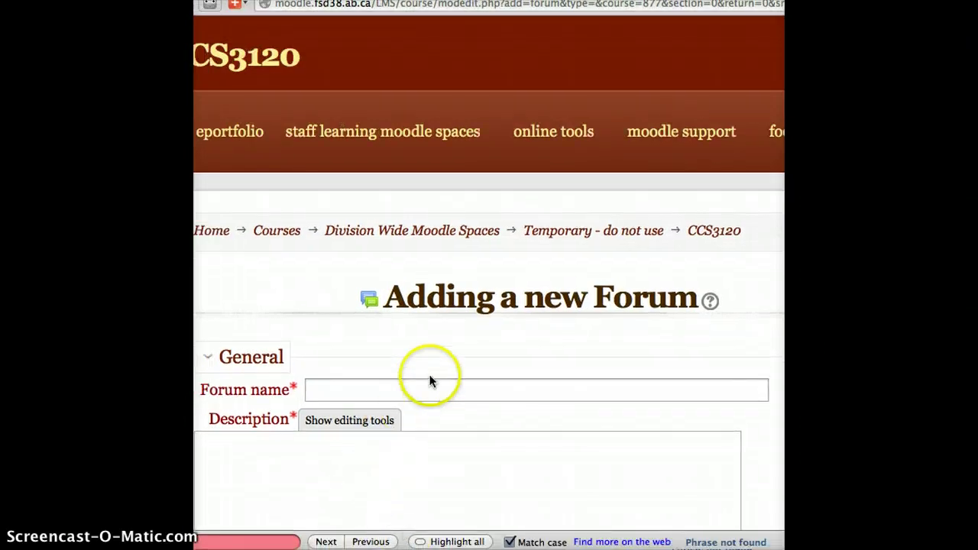
click(433, 391)
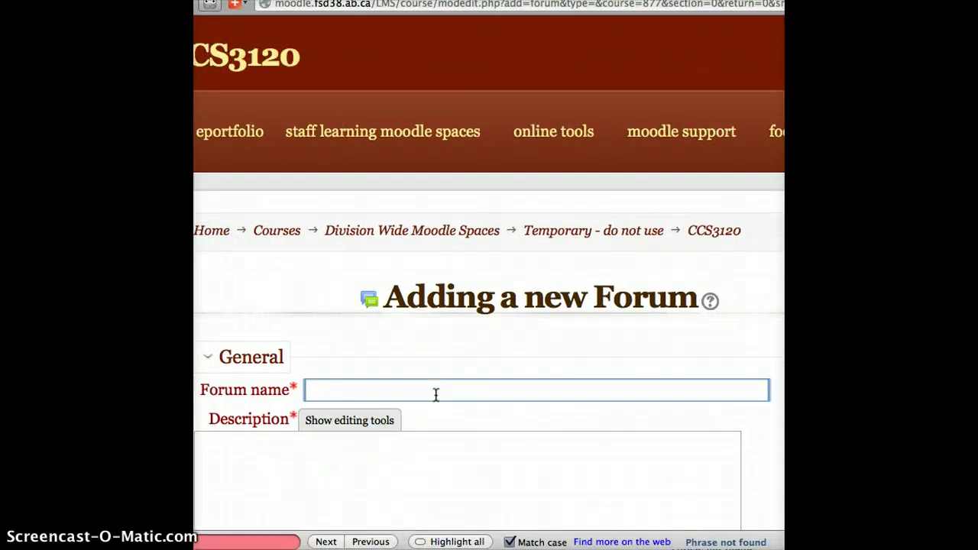
text(My Journal)
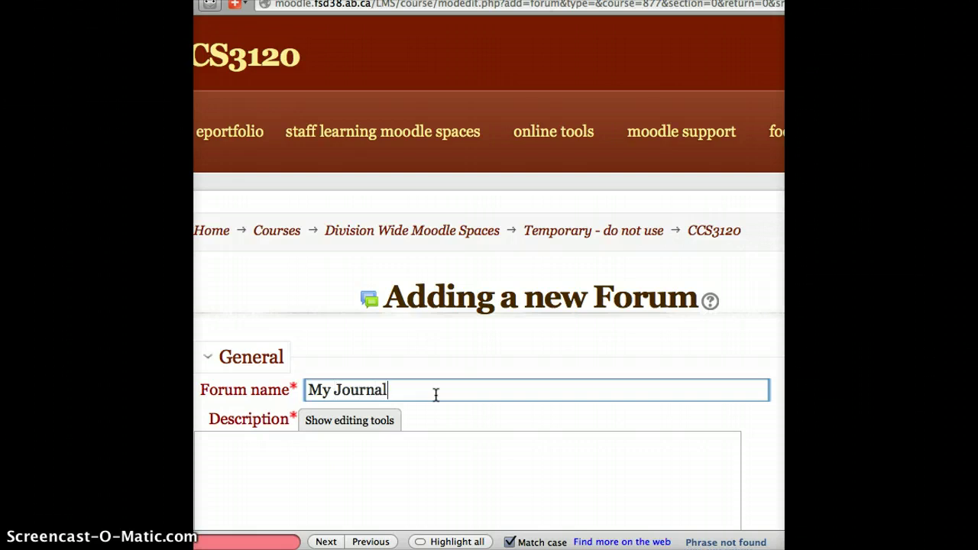
click(359, 459)
text(This is )
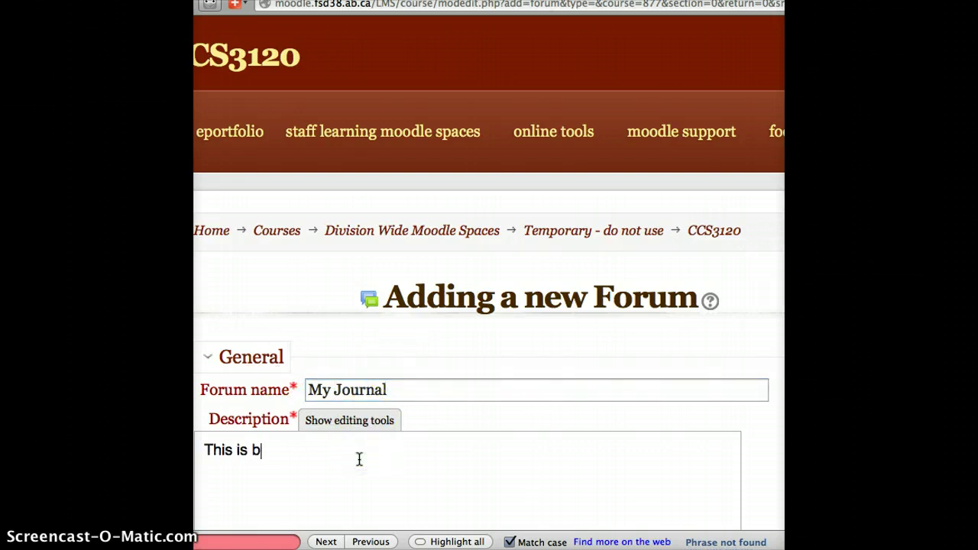
text(between you and me.)
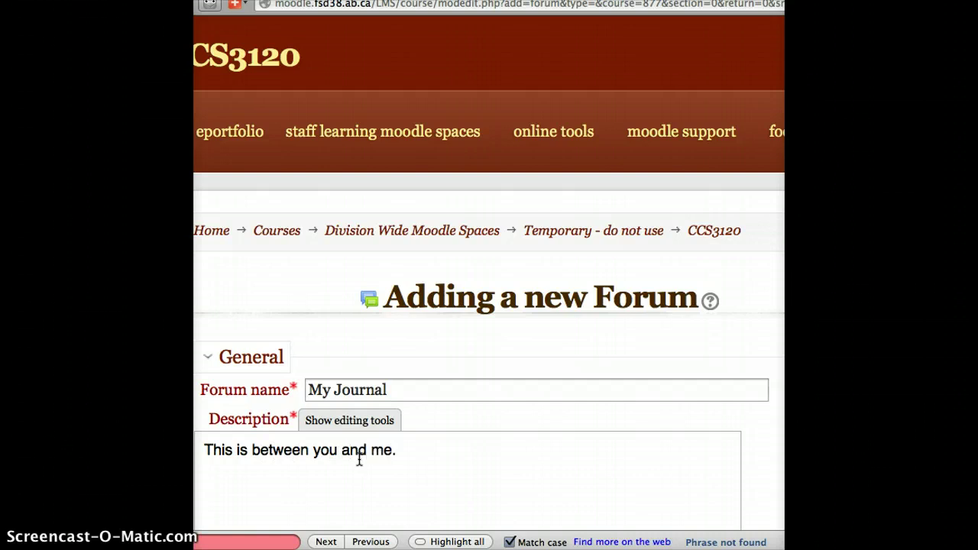
scroll(349, 212, down, 3)
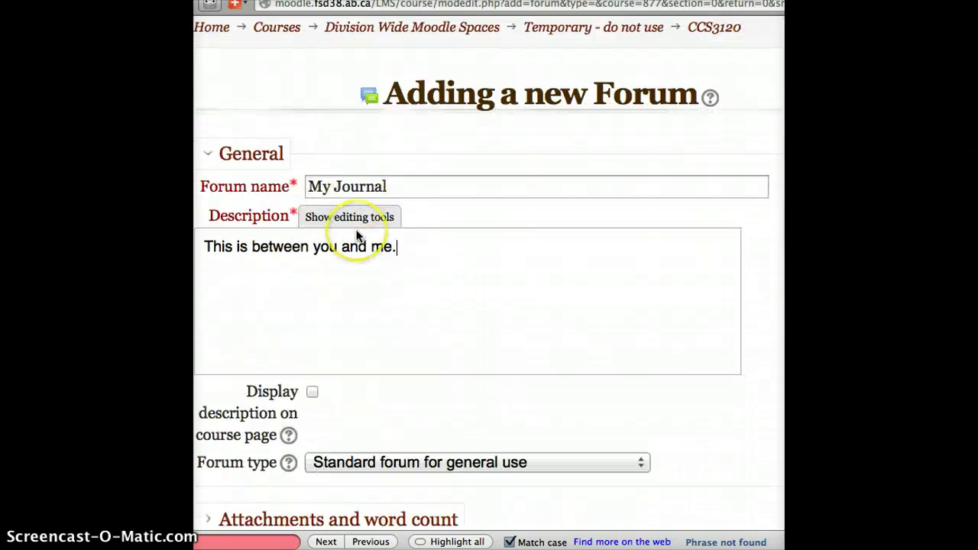
scroll(356, 234, down, 5)
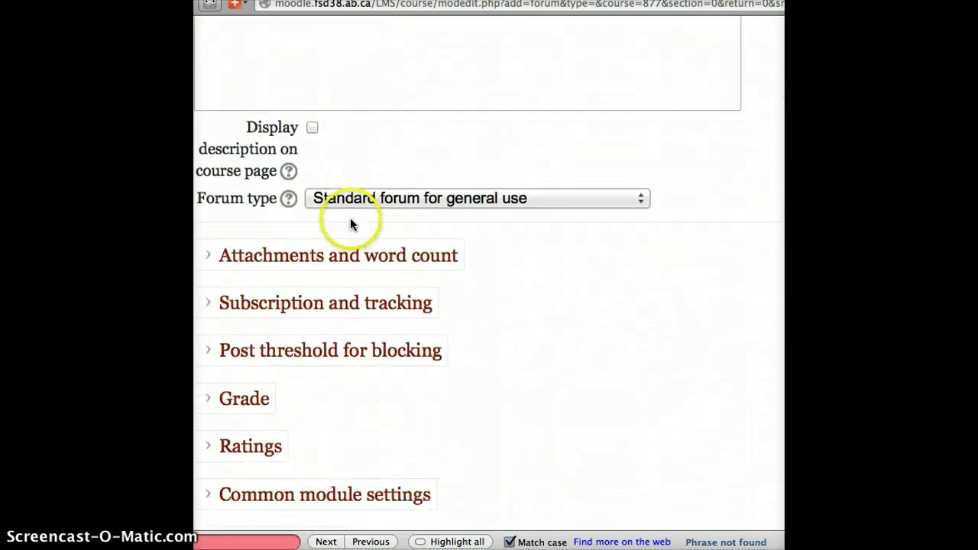
scroll(350, 221, down, 1)
right_click(472, 246)
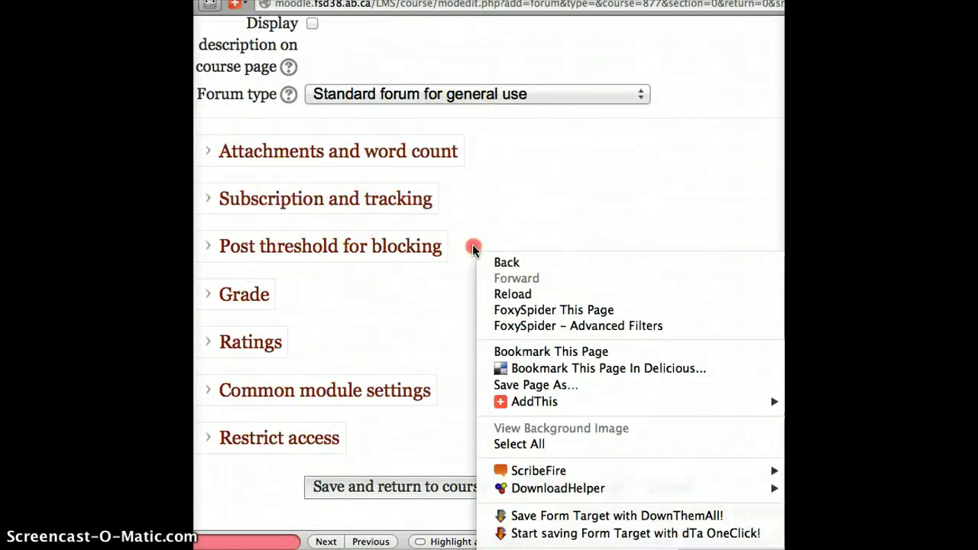
click(536, 161)
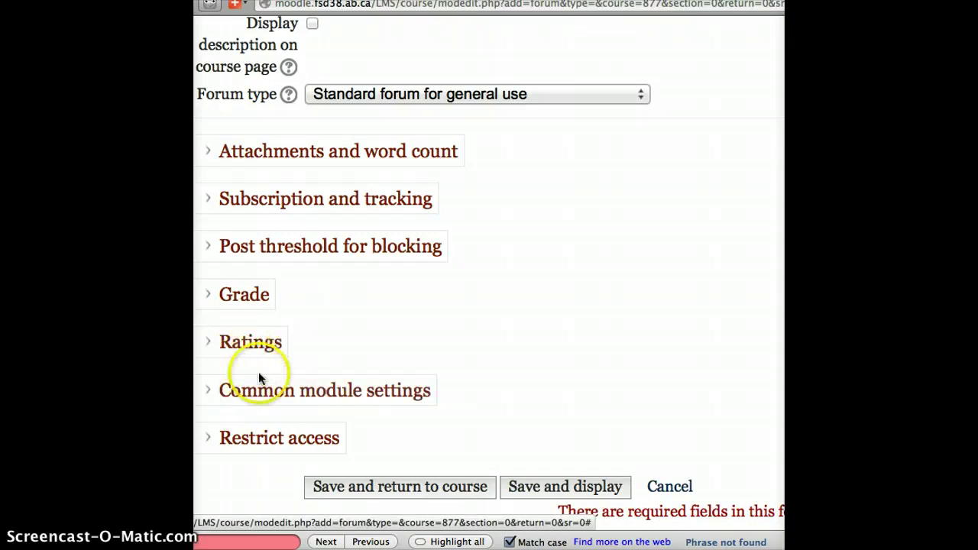
Step: In Common module settings, set Group mode to Separate groups and Grouping to Individuals
click(261, 395)
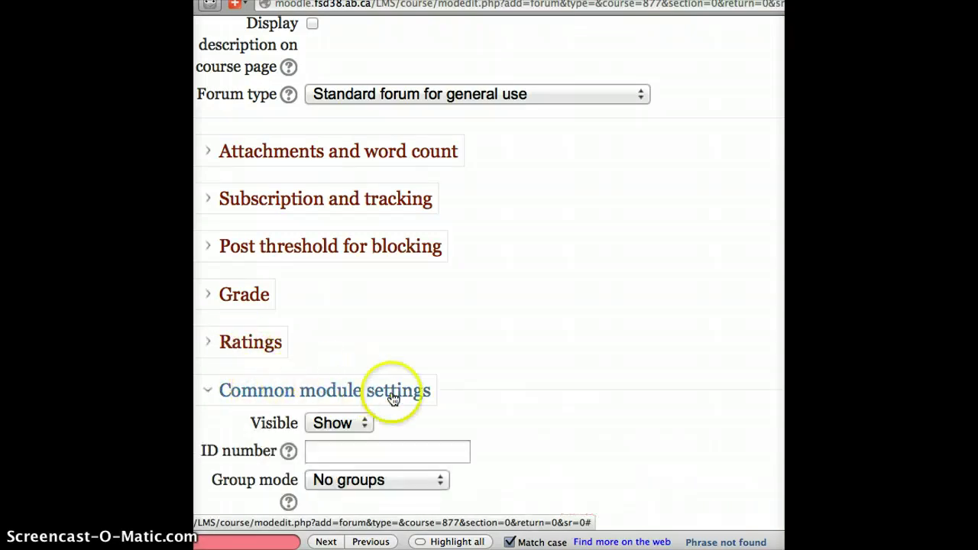
scroll(609, 321, down, 1)
scroll(609, 320, down, 3)
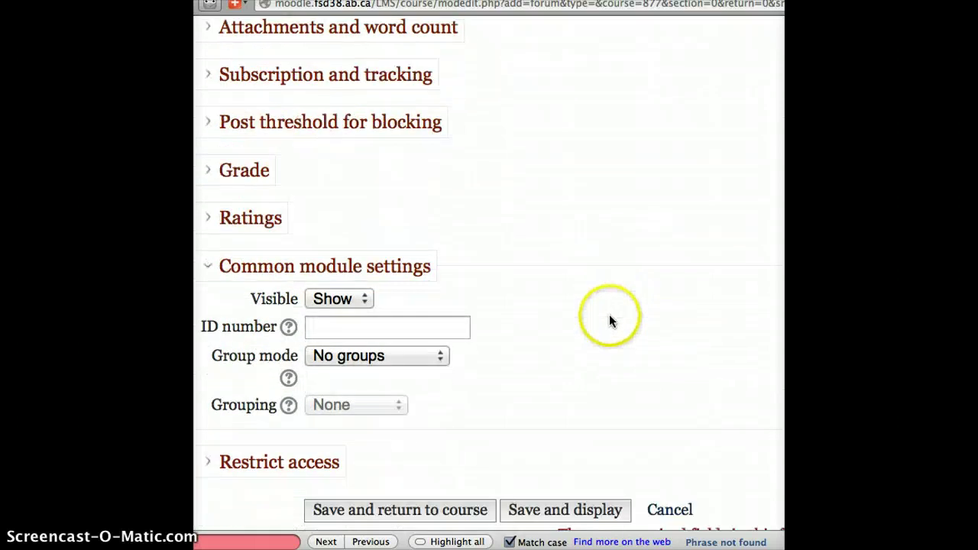
click(434, 359)
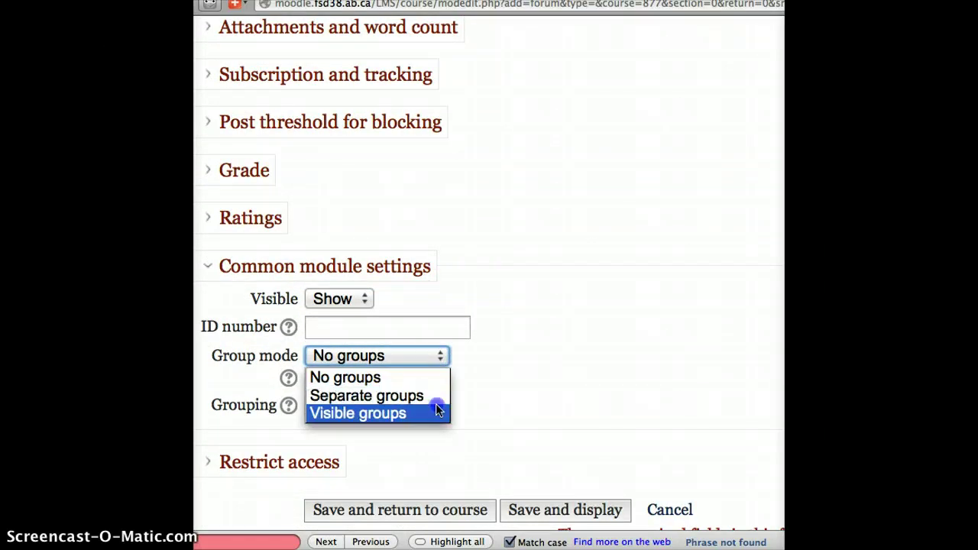
click(430, 398)
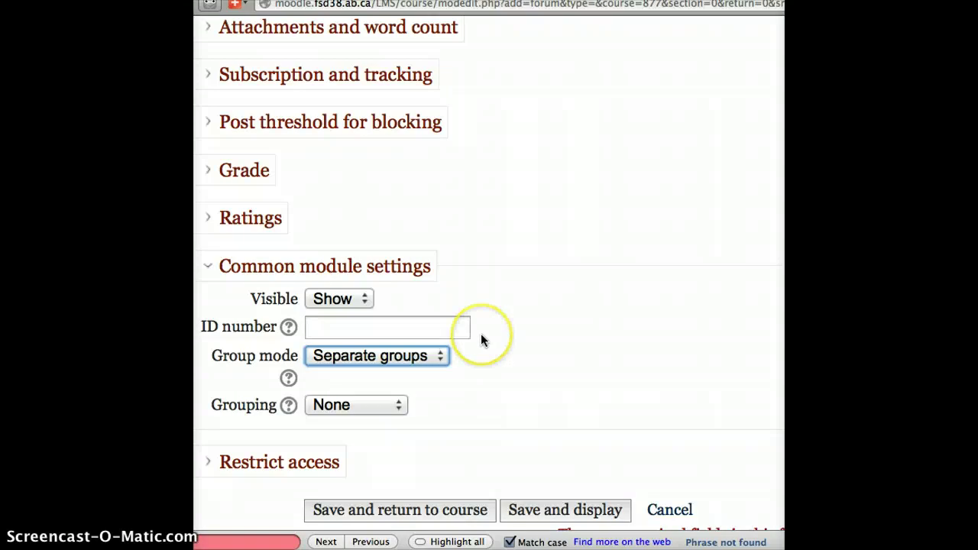
click(321, 403)
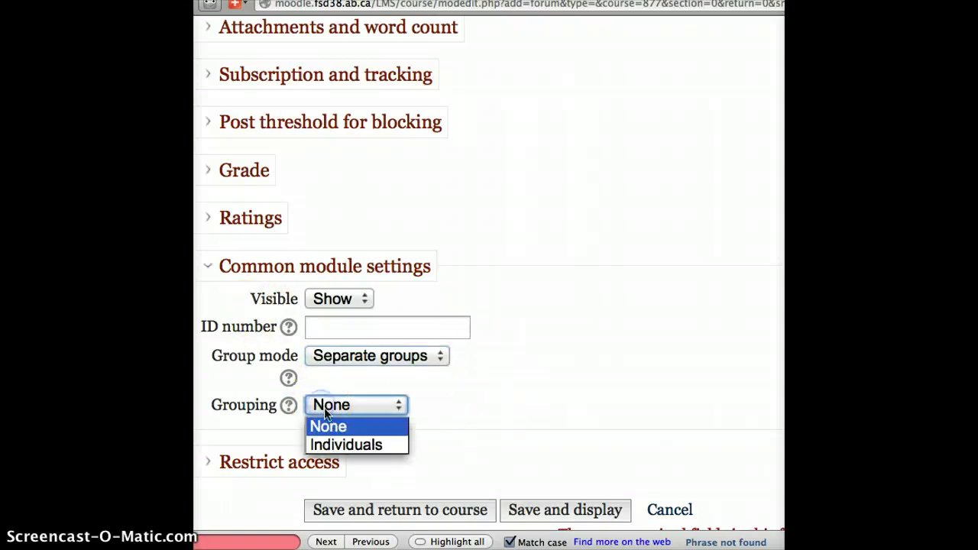
click(347, 445)
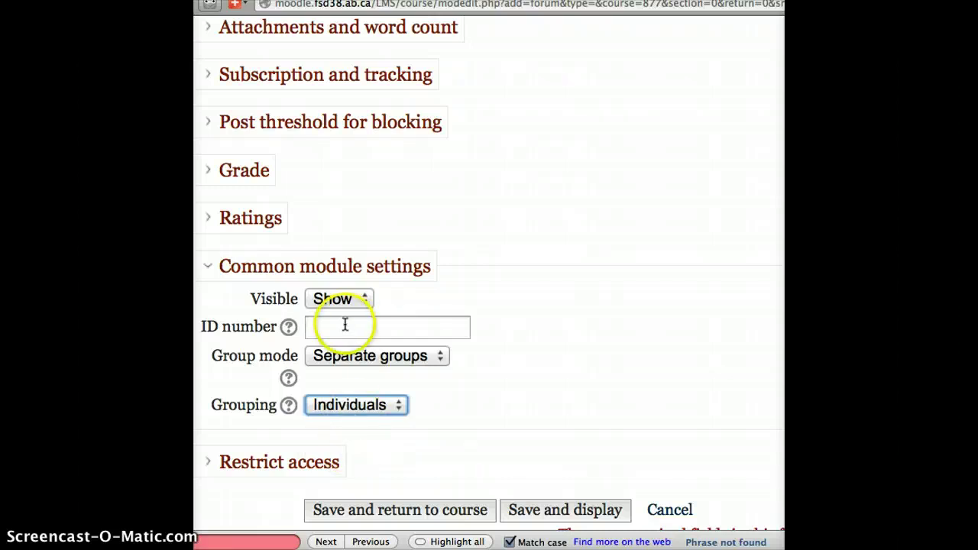
scroll(439, 365, down, 5)
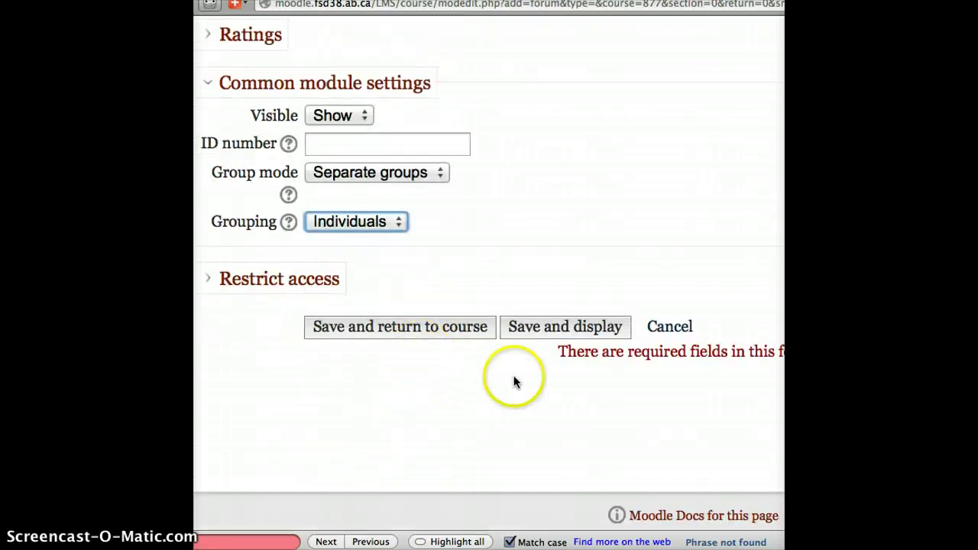
Step: Save the My Journal forum and return to the CCS3120 course page
click(447, 337)
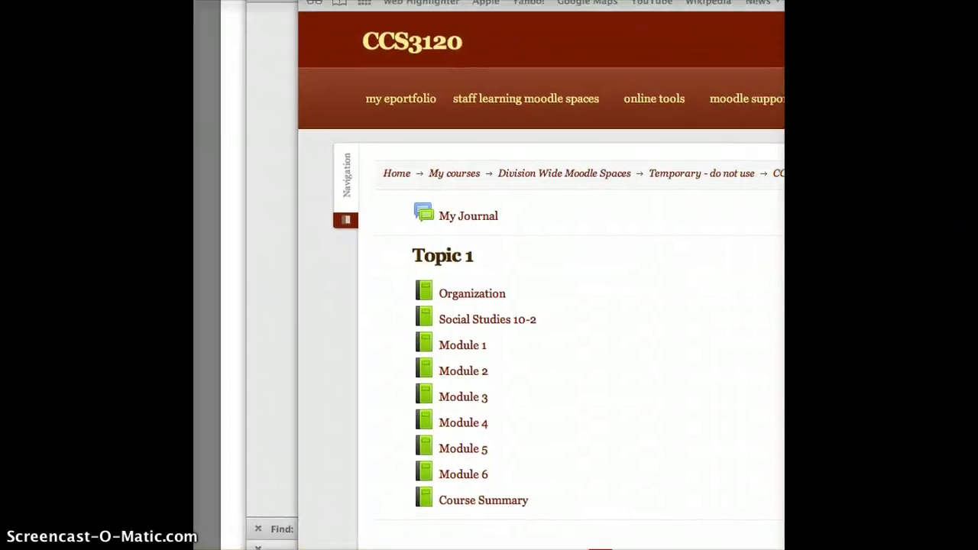
Step: Open My Journal and start a new discussion with the subject 'Hi'
click(439, 216)
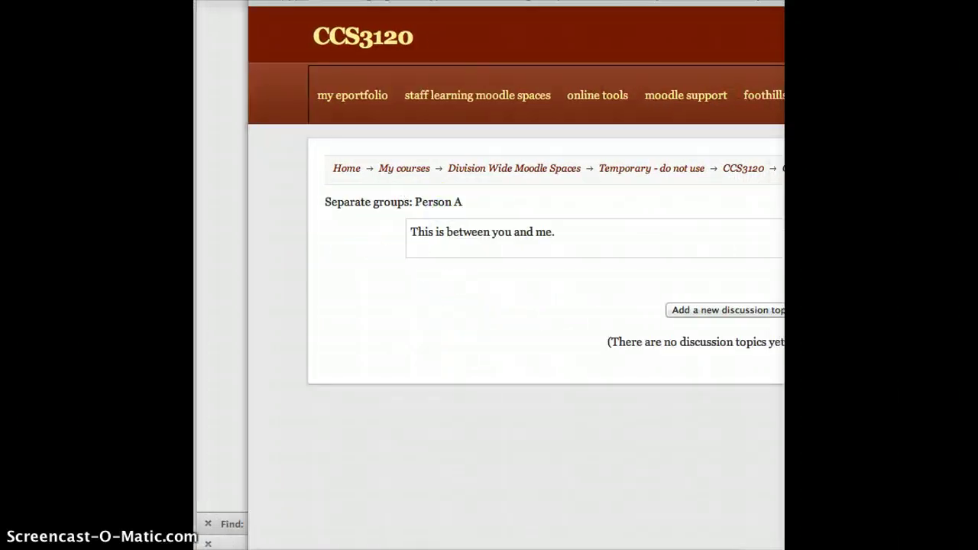
click(760, 307)
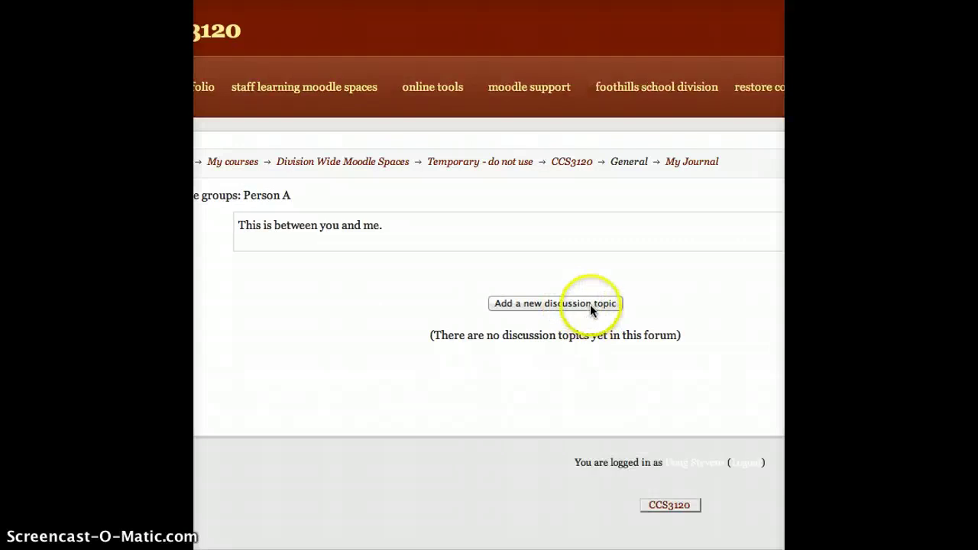
click(590, 304)
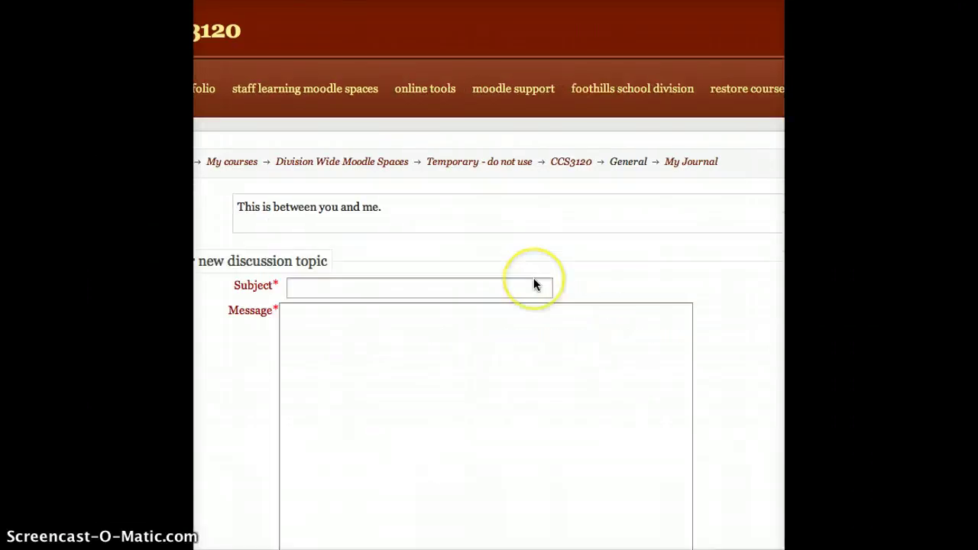
click(513, 284)
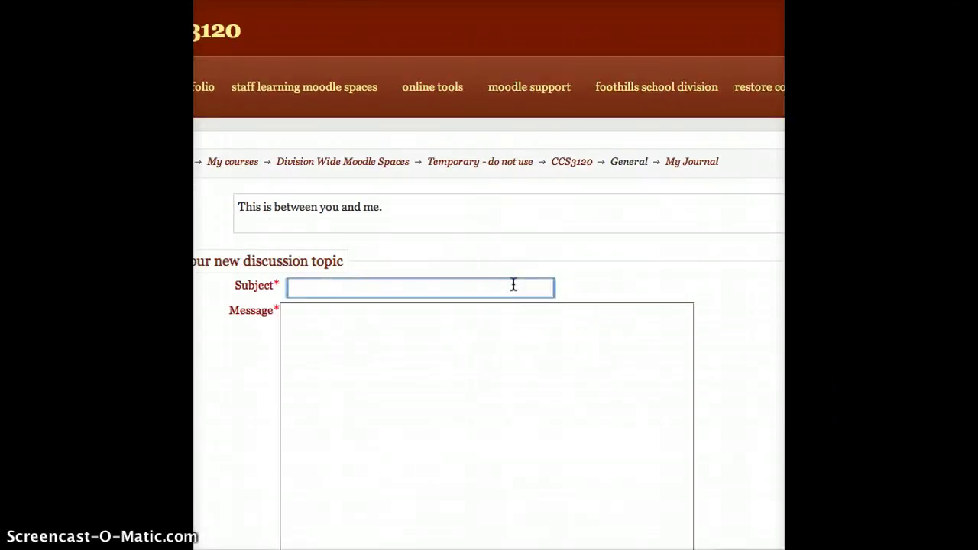
text(Hi)
key(Tab)
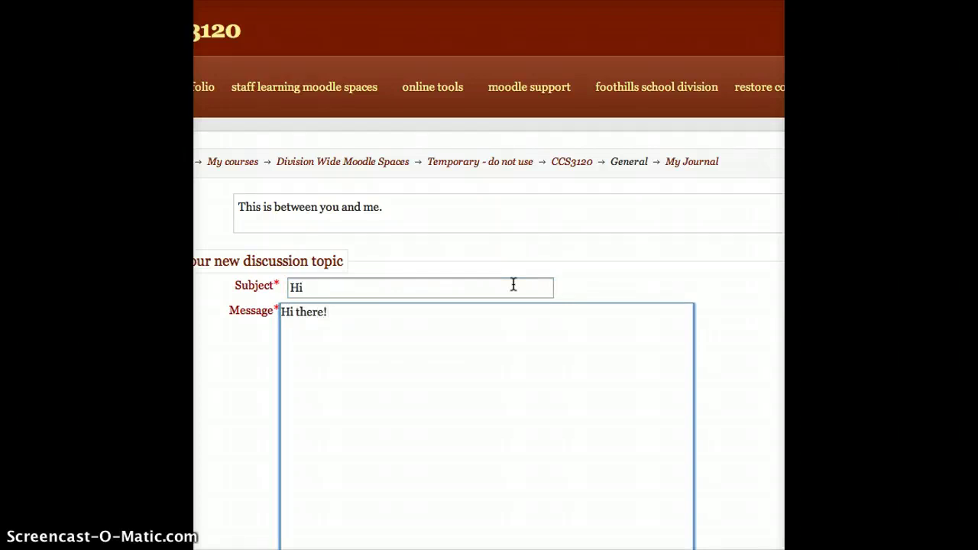
Step: Write the message 'Hi there!' and post the discussion to the forum
click(679, 329)
click(637, 405)
scroll(639, 405, down, 3)
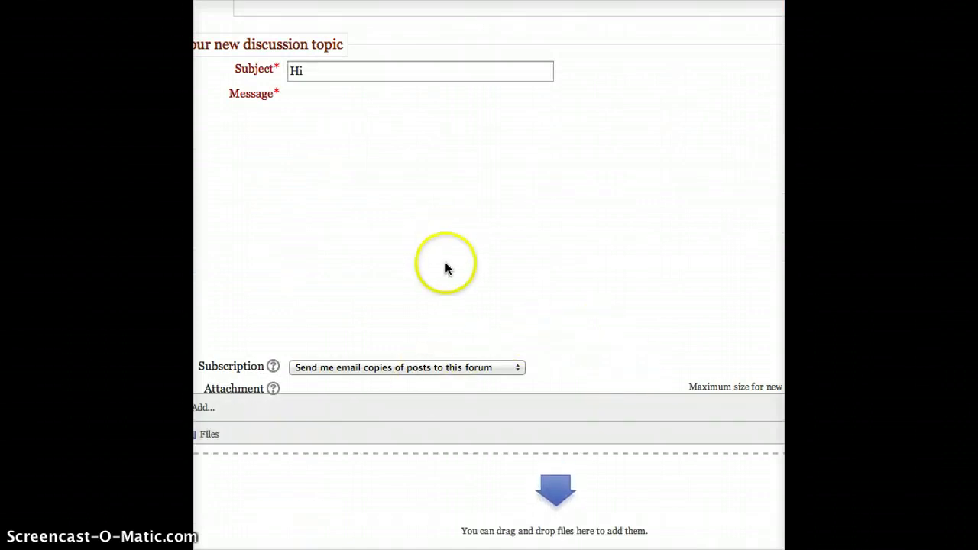
scroll(462, 263, down, 3)
scroll(461, 263, up, 3)
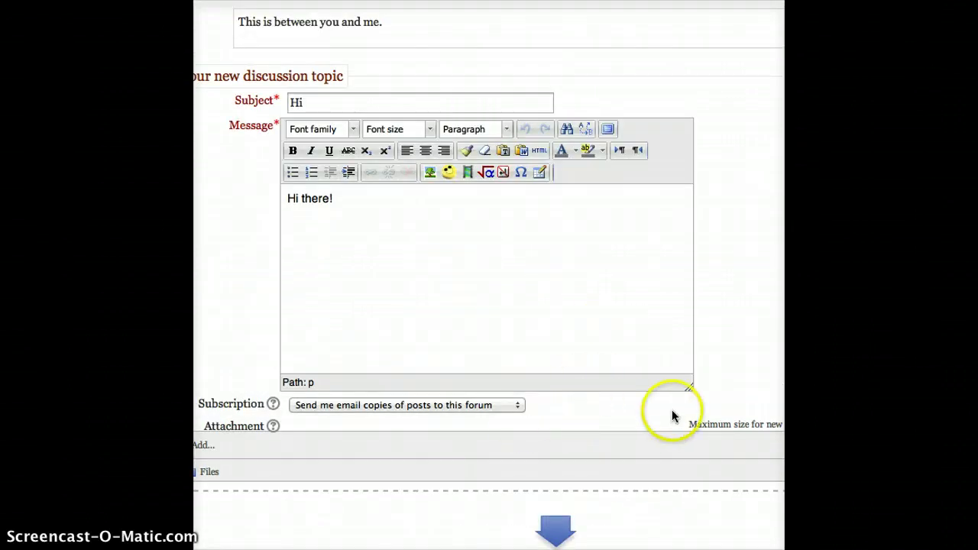
scroll(653, 417, down, 3)
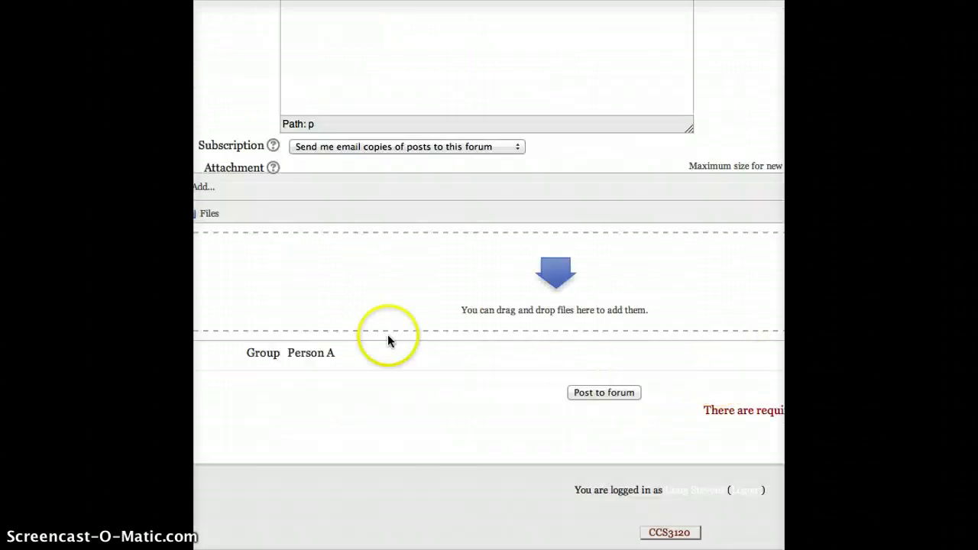
click(620, 392)
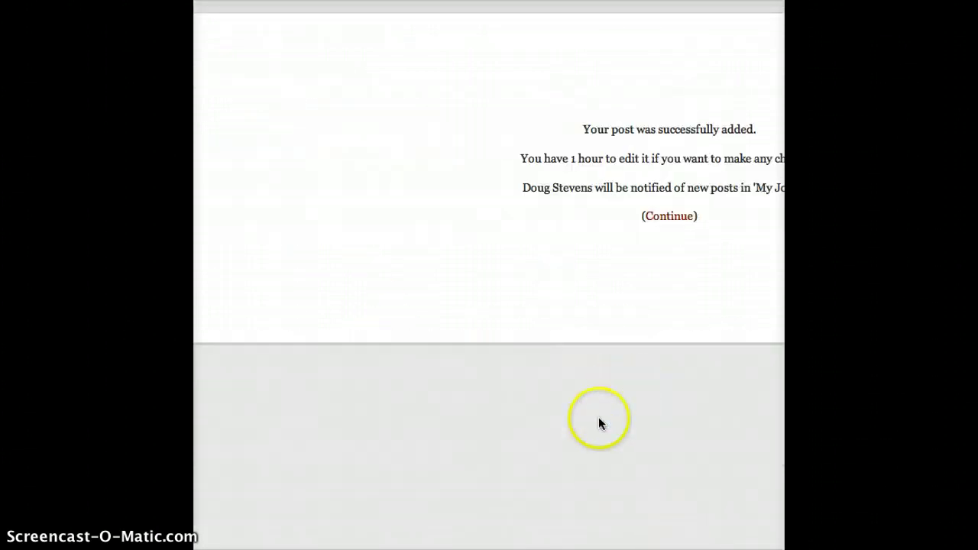
Step: Continue past the post confirmation back to the My Journal forum page
click(663, 217)
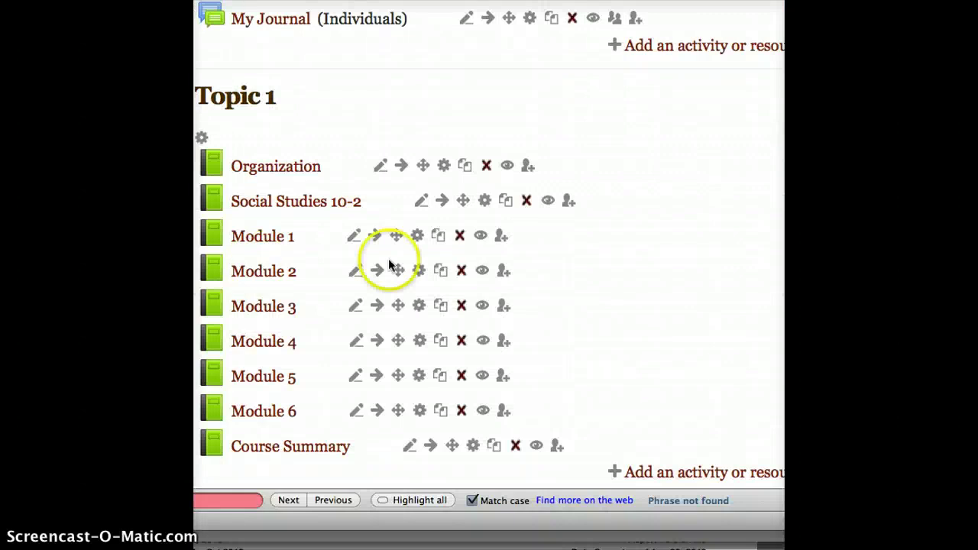
scroll(649, 297, up, 1)
scroll(638, 279, up, 2)
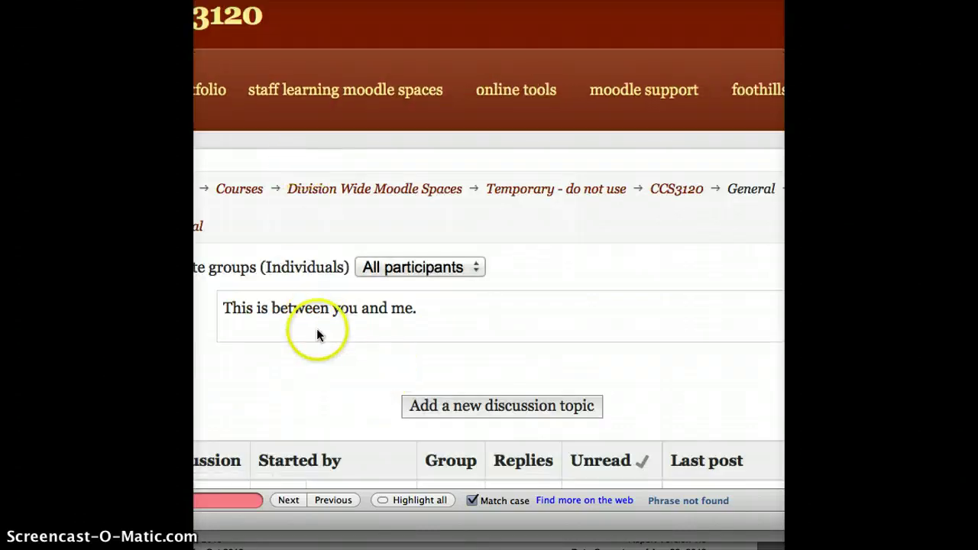
Step: Scroll down the My Journal forum to the student's 'Hi' discussion from group Person A
scroll(317, 334, down, 3)
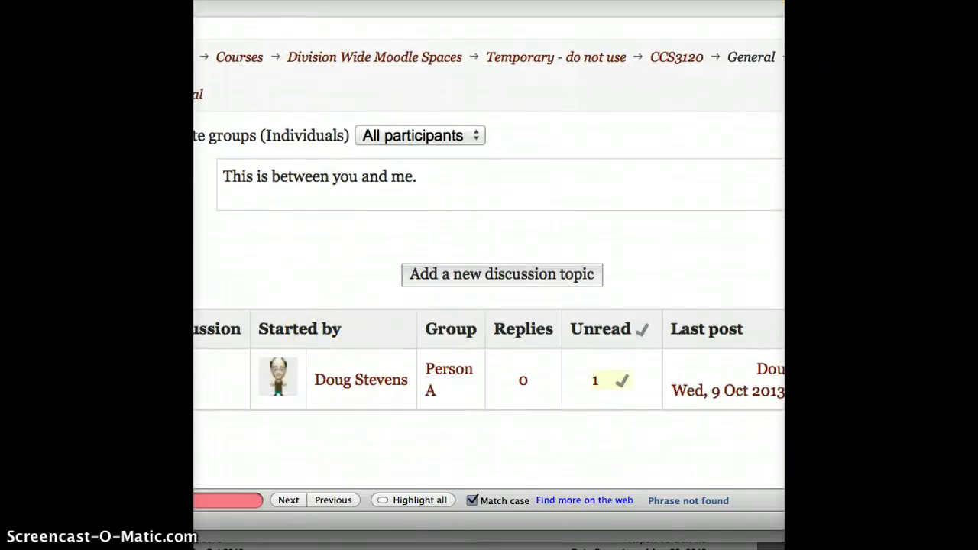